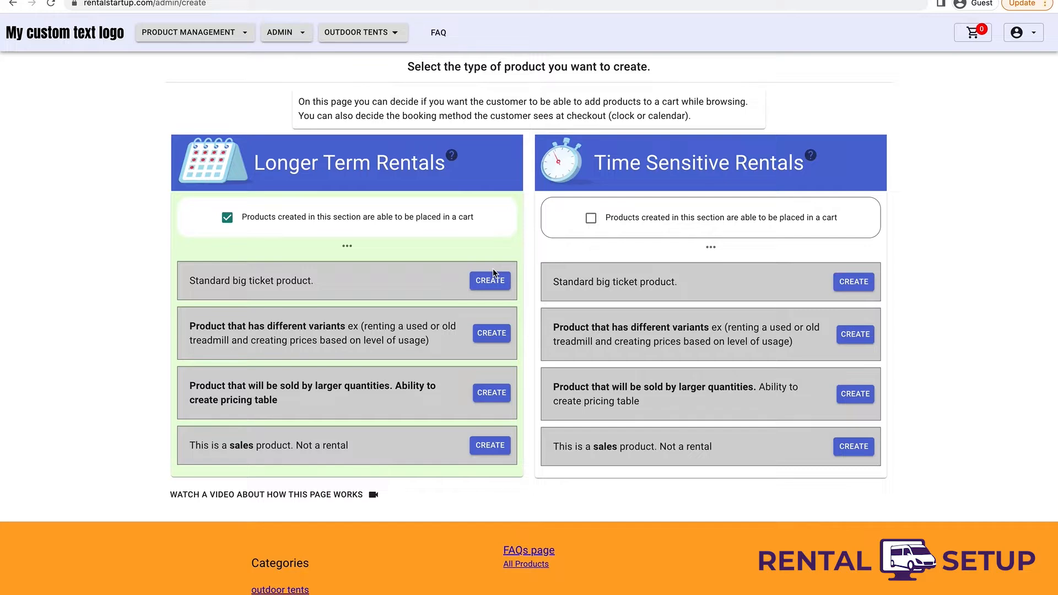
Name the standard rental product "Bounce house for kids", describe it as "fits 10 kids at a time" and price it at $200 per day.
left_click(271, 108)
type("Bounce house for kids")
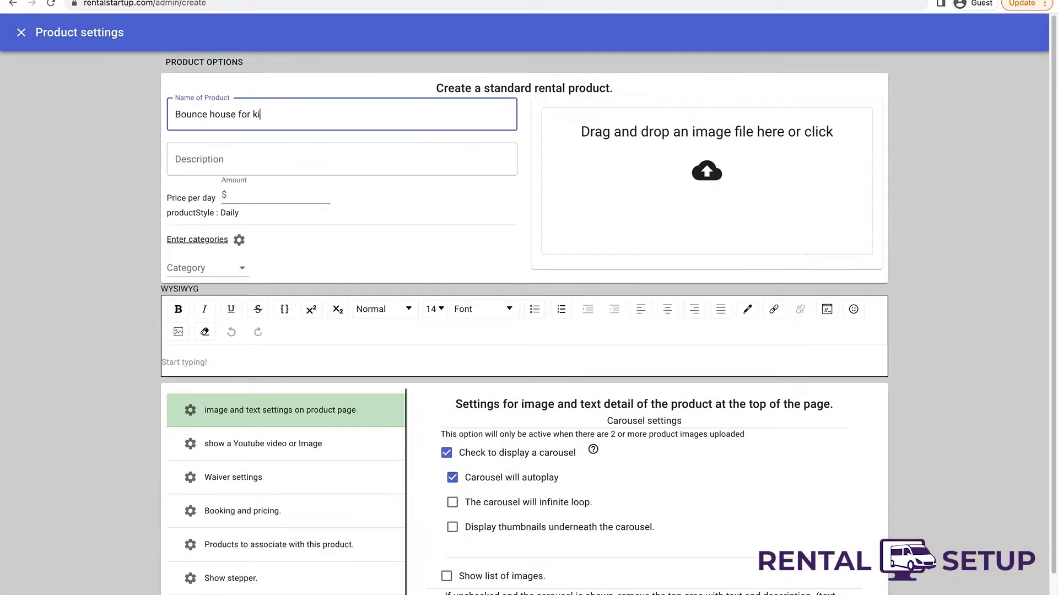
left_click(296, 157)
type("fits 10 kids at a time")
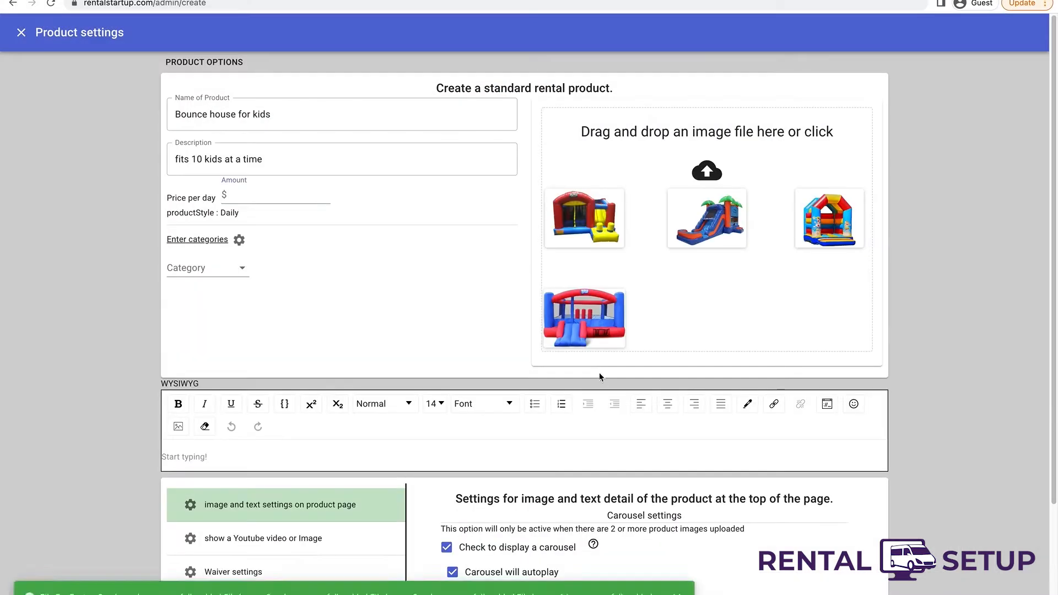
left_click(293, 198)
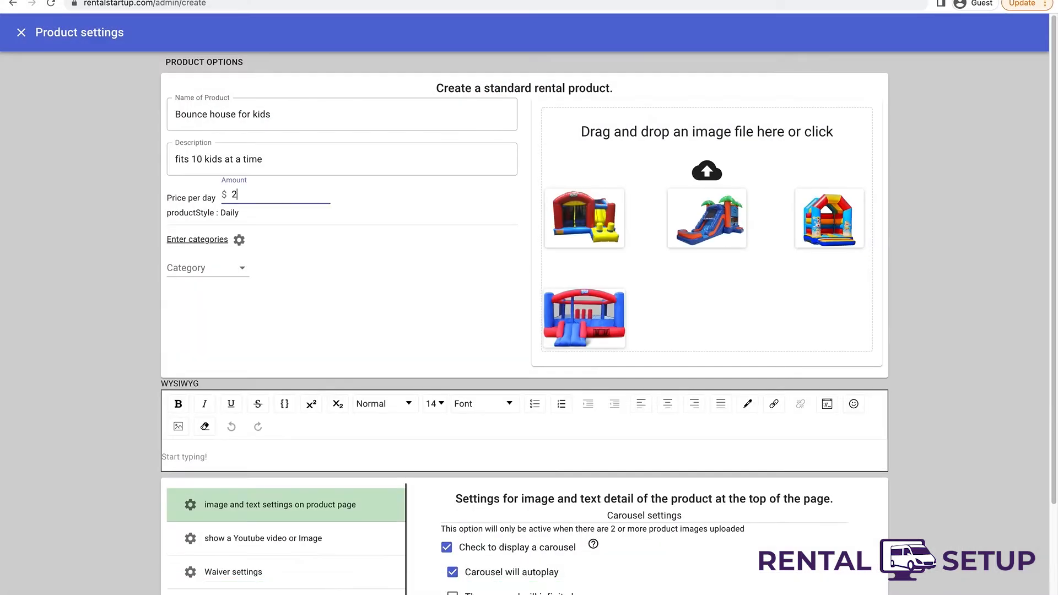
type("200")
Add the custom text "I can create custom text formatting" in bold at size 24 to the product.
scroll(248, 423, "down", 1)
left_click(248, 423)
type("I can create custom text formating")
triple_click(248, 422)
left_click(439, 368)
left_click(439, 501)
left_click(181, 370)
left_click(426, 422)
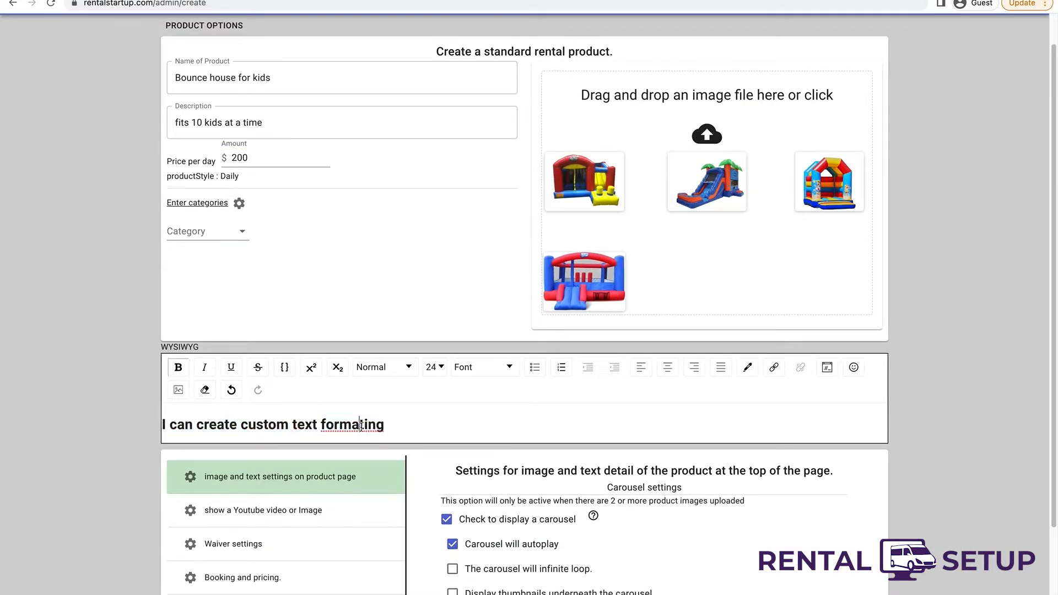
Add a second custom text line telling customers to call the business phone number for information about the product.
key("Return")
type("call 800 555 32")
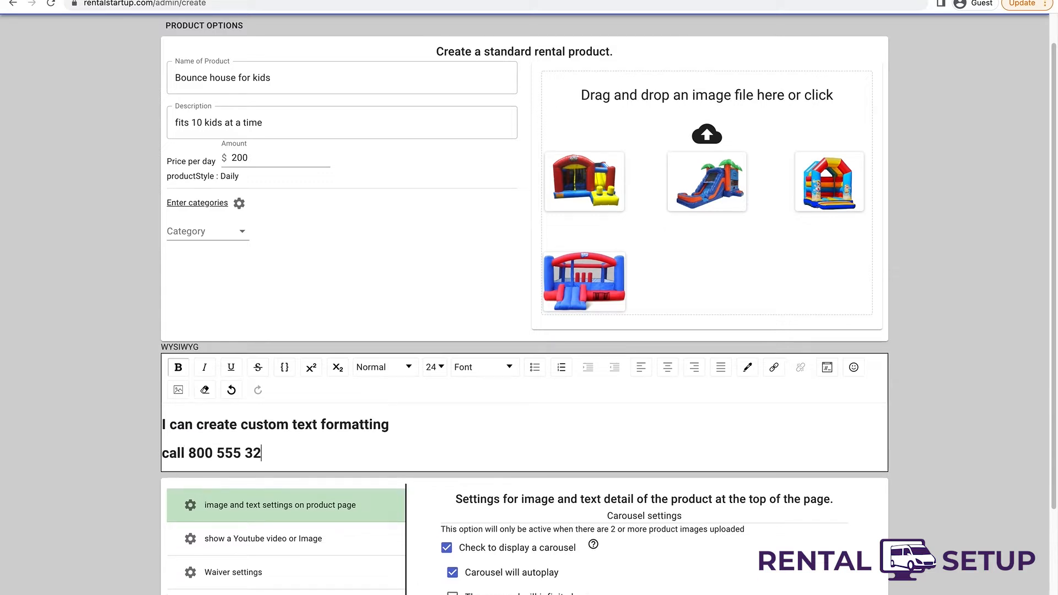
type("11 for information about the product")
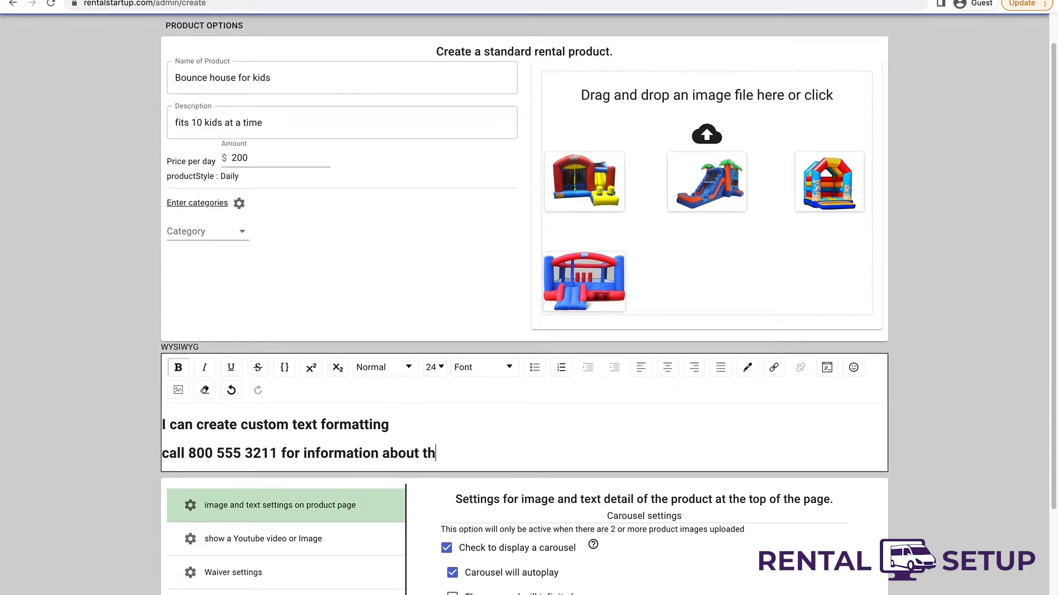
Create the bounce house product and go to its product page.
scroll(529, 304, "down", 3)
left_click(524, 592)
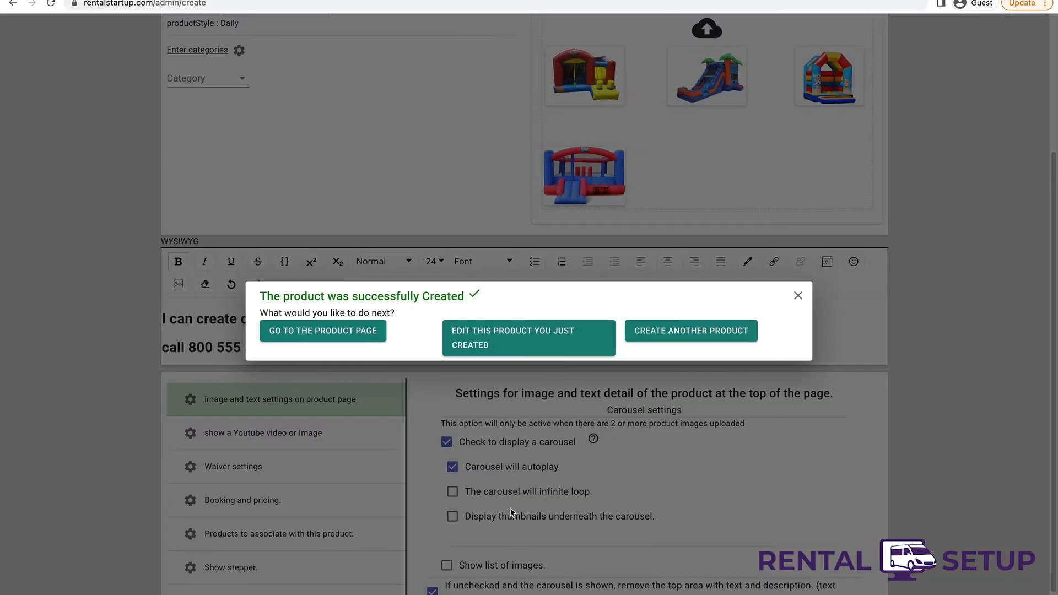
left_click(331, 332)
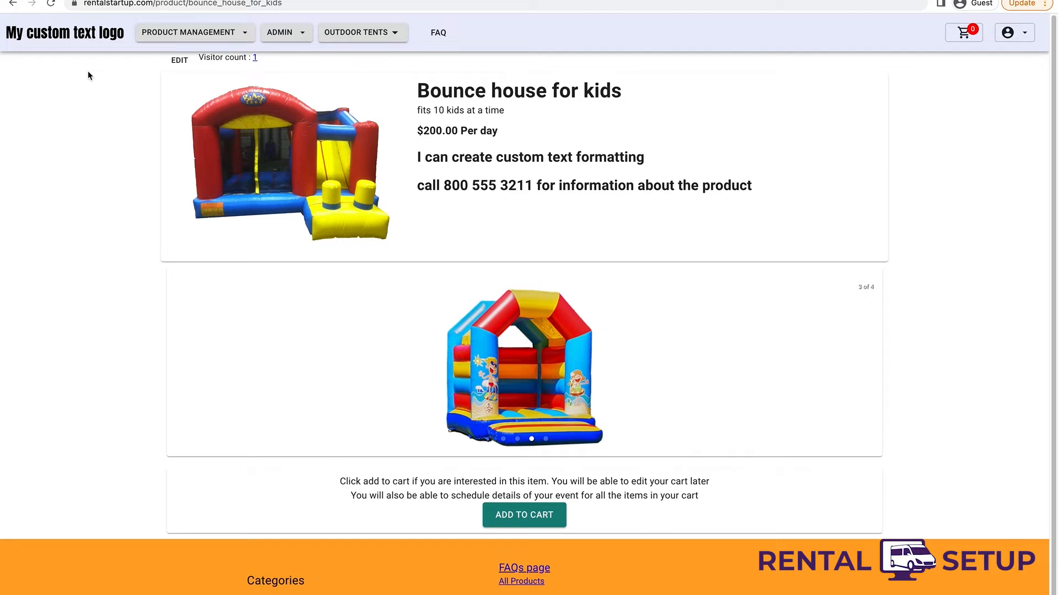
Open the bounce house product for editing, turn off its image carousel and save the change.
left_click(173, 62)
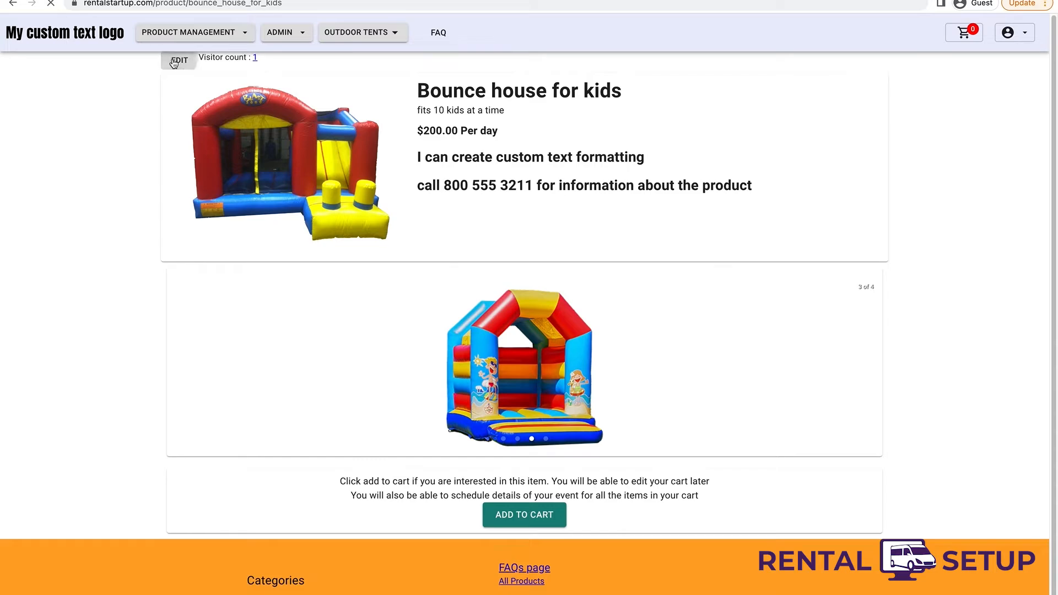
scroll(339, 219, "down", 2)
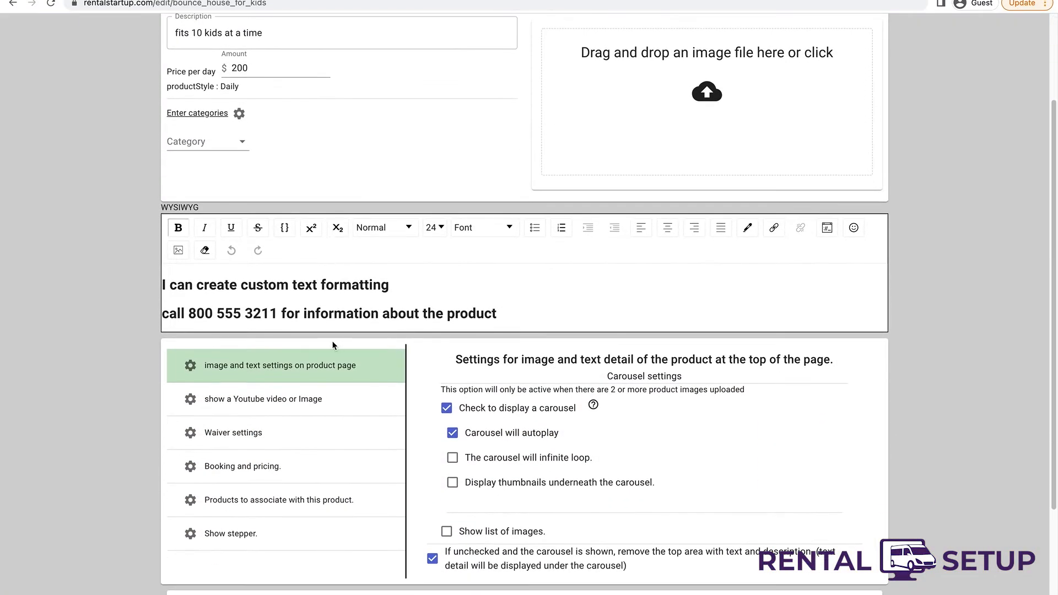
scroll(333, 345, "up", 1)
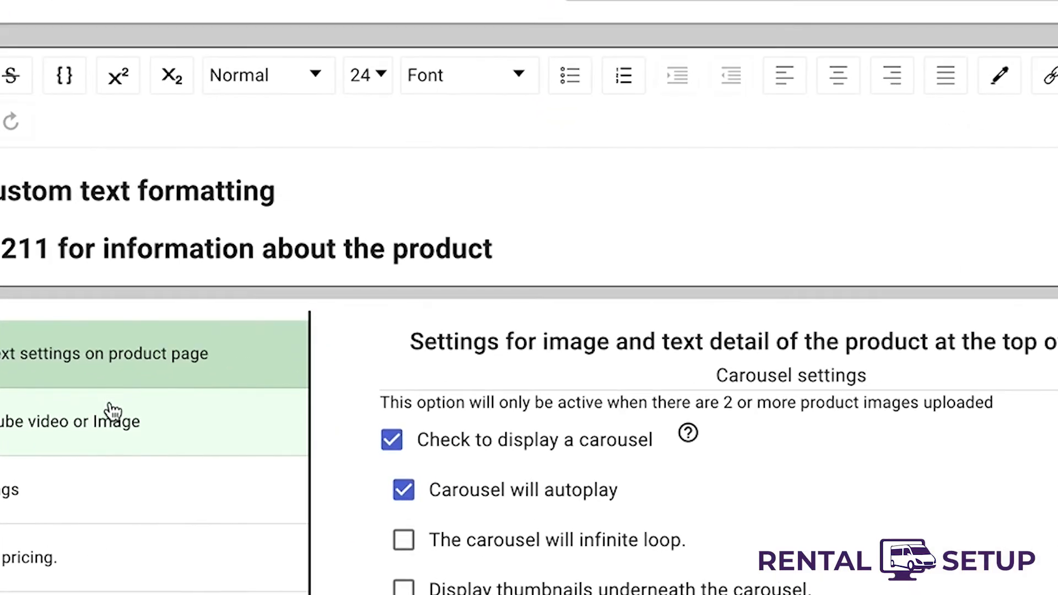
left_click(393, 443)
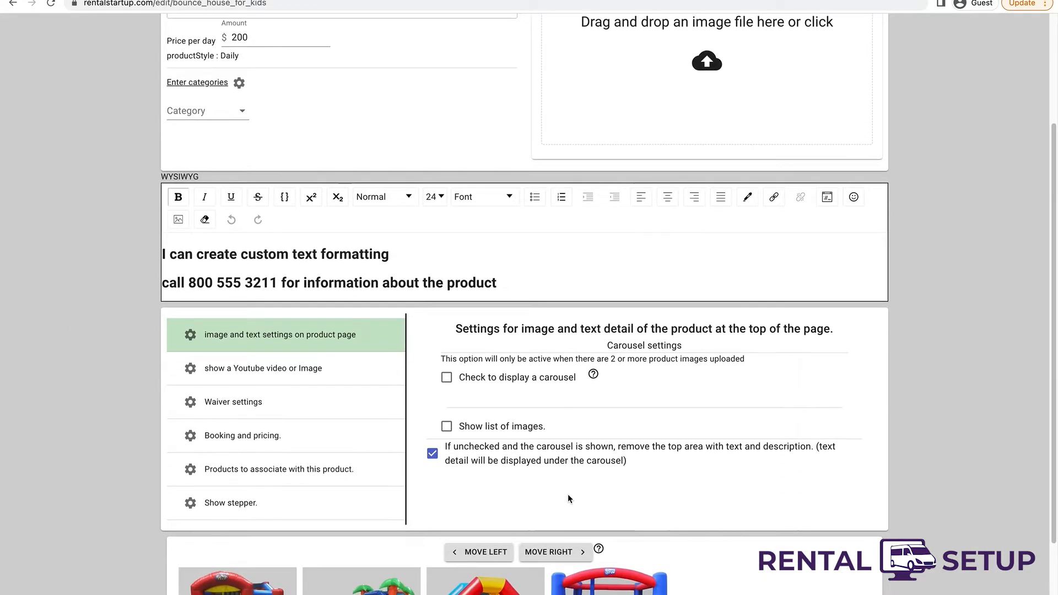
scroll(568, 498, "down", 2)
scroll(568, 493, "down", 3)
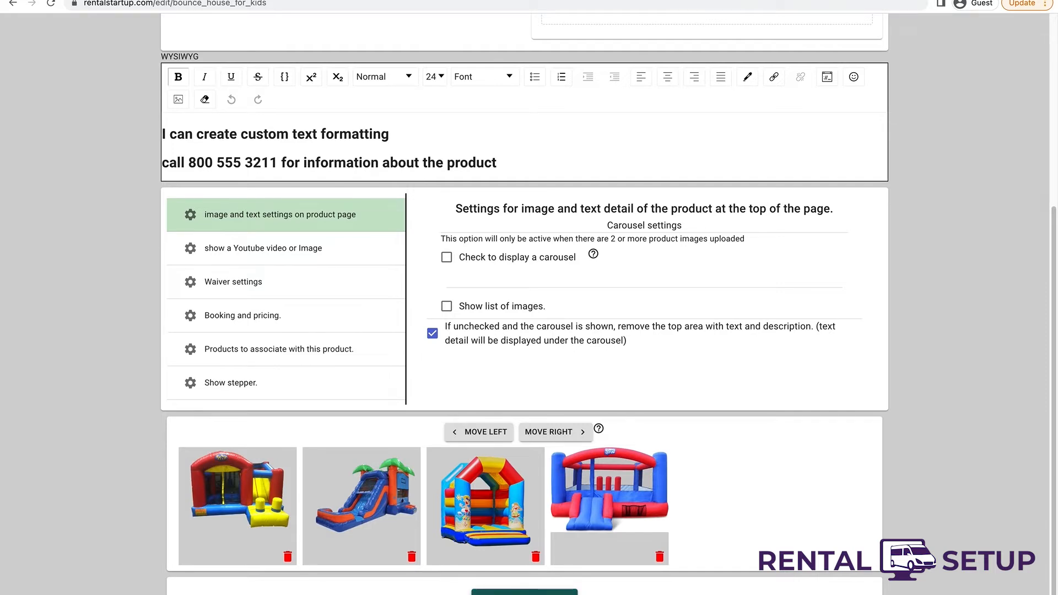
left_click(531, 593)
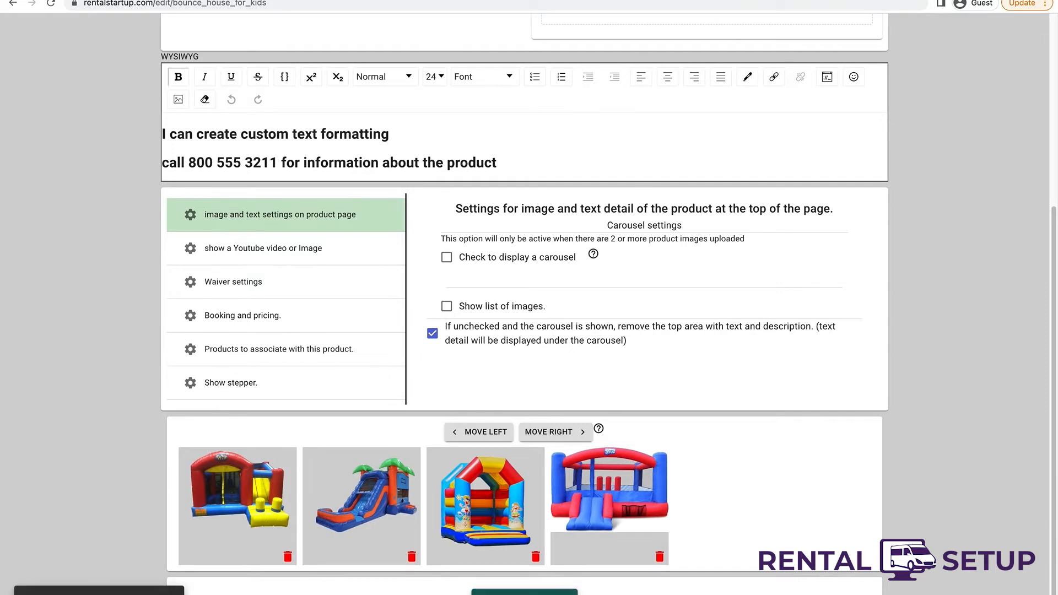
Move the fourth product image, the red and blue bounce house, to the first position in the image order.
scroll(532, 561, "up", 5)
scroll(532, 561, "down", 5)
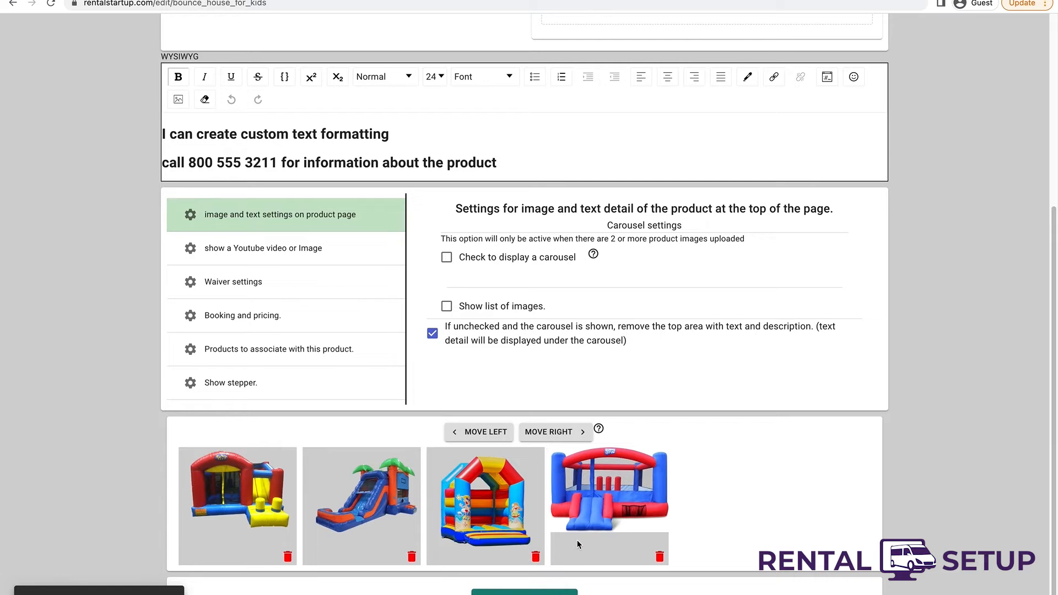
left_click(601, 497)
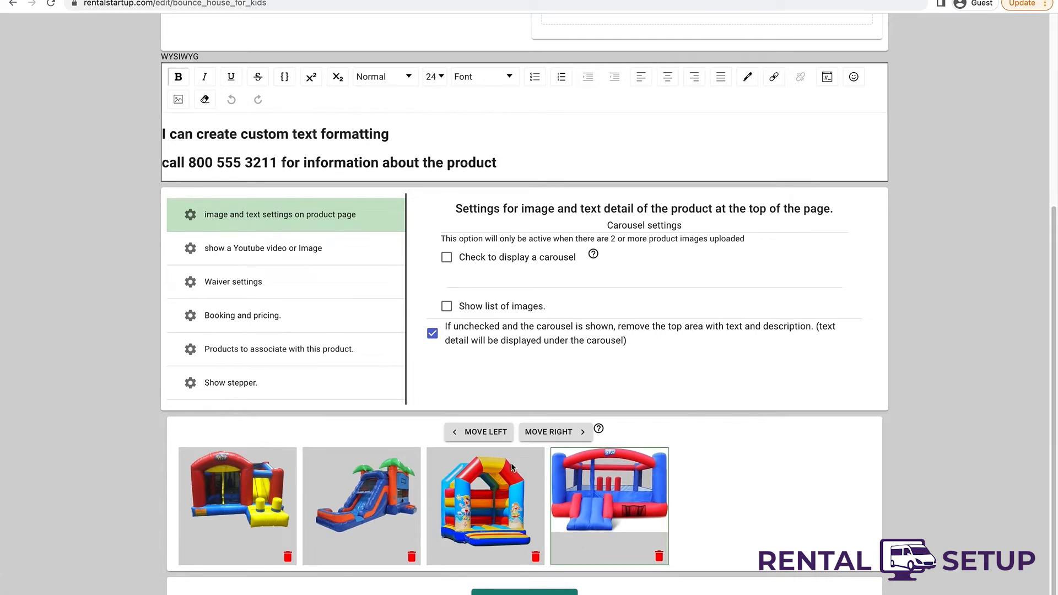
left_click(486, 432)
left_click(486, 432)
left_click(486, 432)
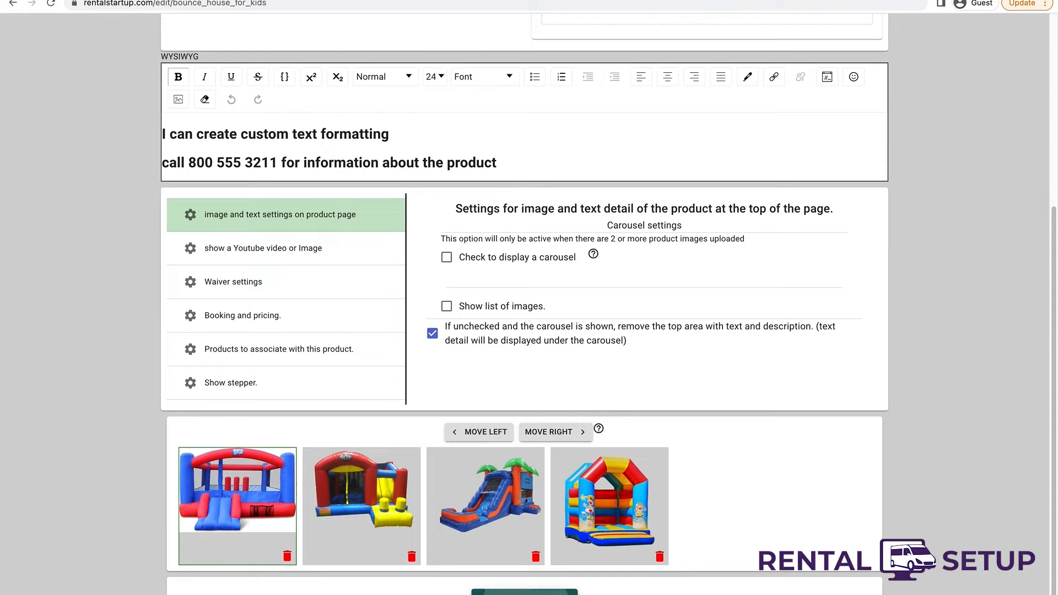
Open the bounce house's product page in a new browser tab from the product options and switch to it.
scroll(505, 393, "up", 5)
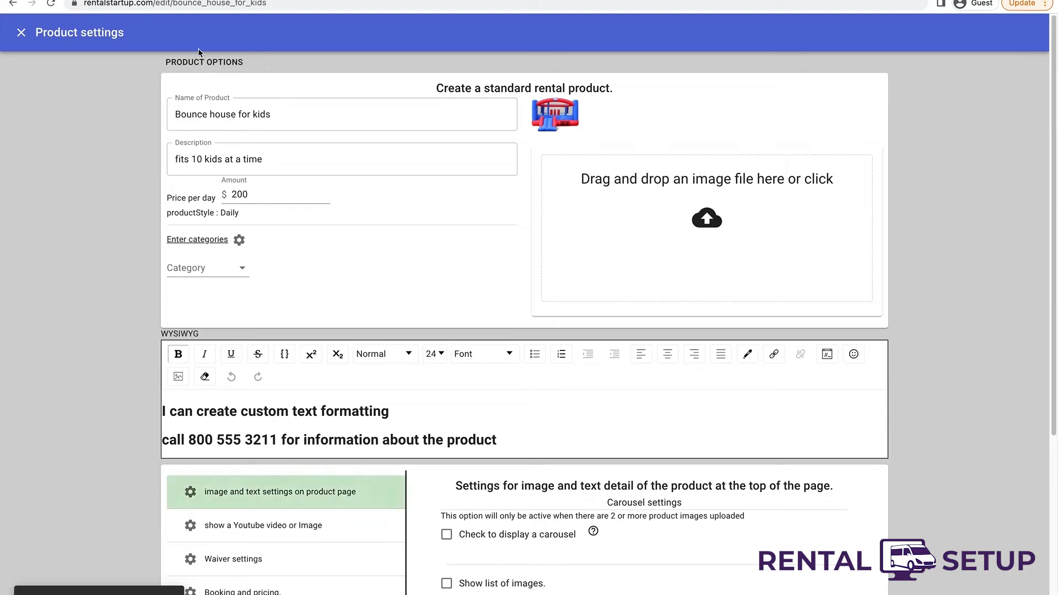
left_click(199, 62)
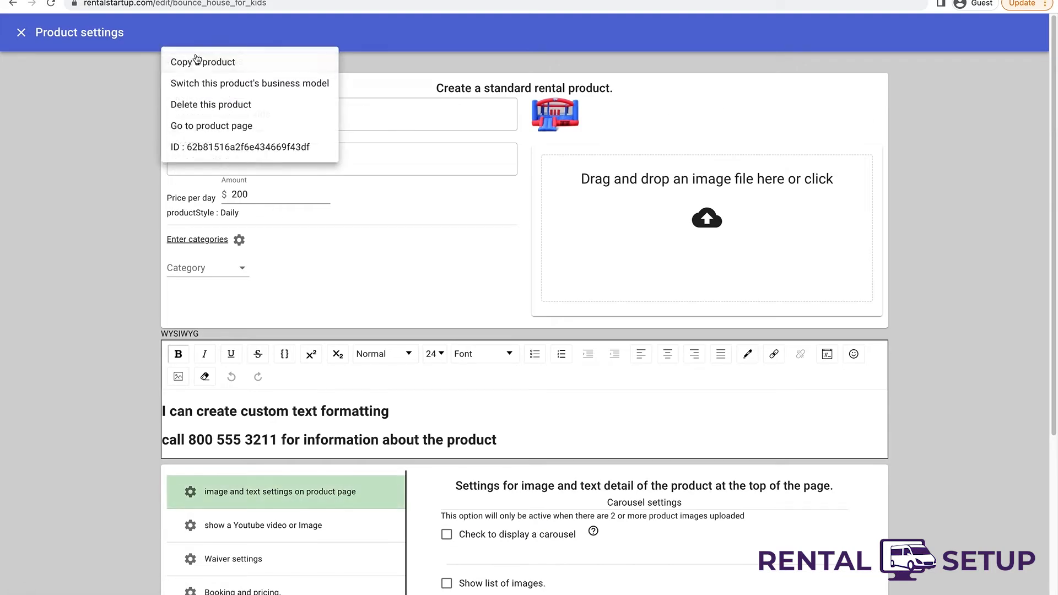
right_click(230, 124)
left_click(260, 132)
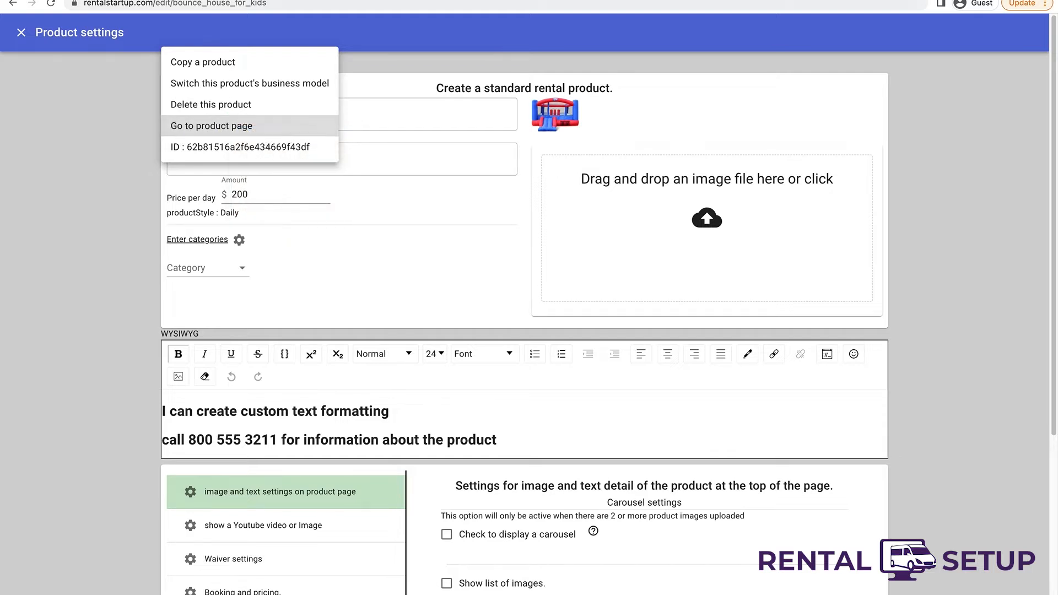
left_click(206, 0)
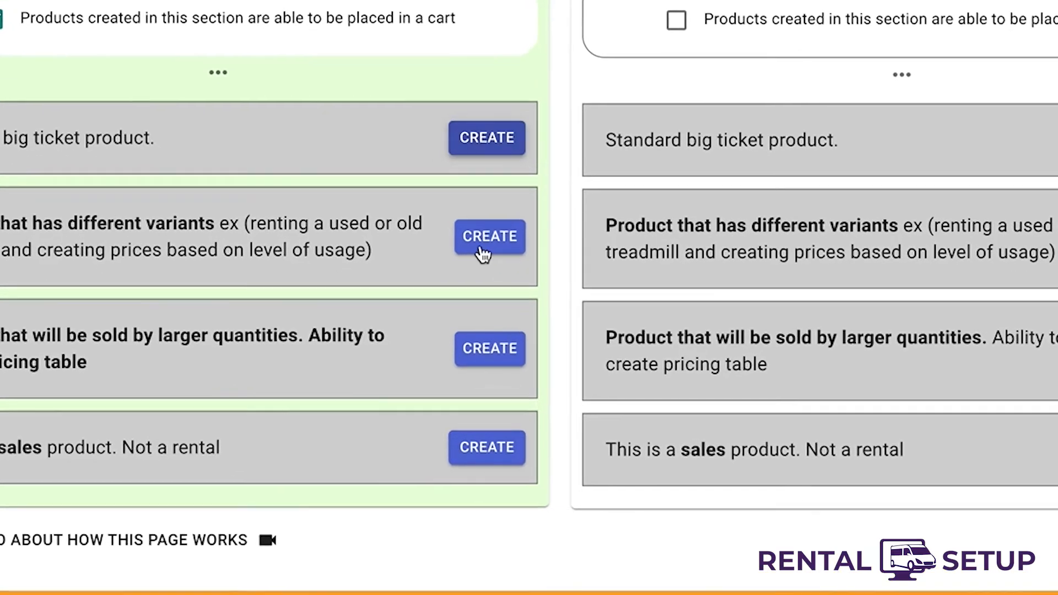
Start a sales product under Longer Term Rentals and name it "Sprite 12 pack".
left_click(487, 441)
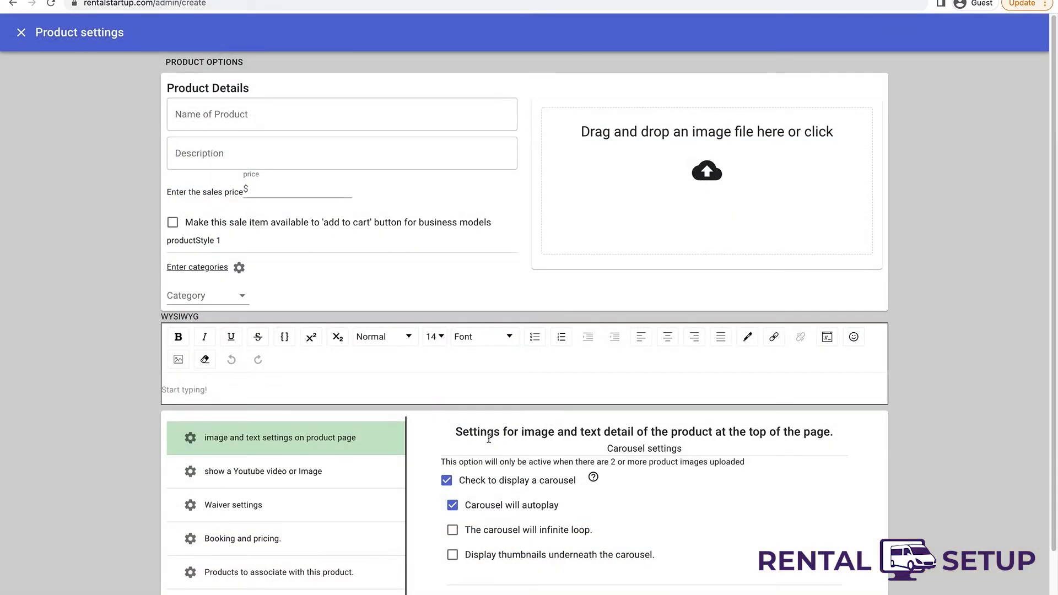
left_click(362, 107)
type("Sprite 12 pack")
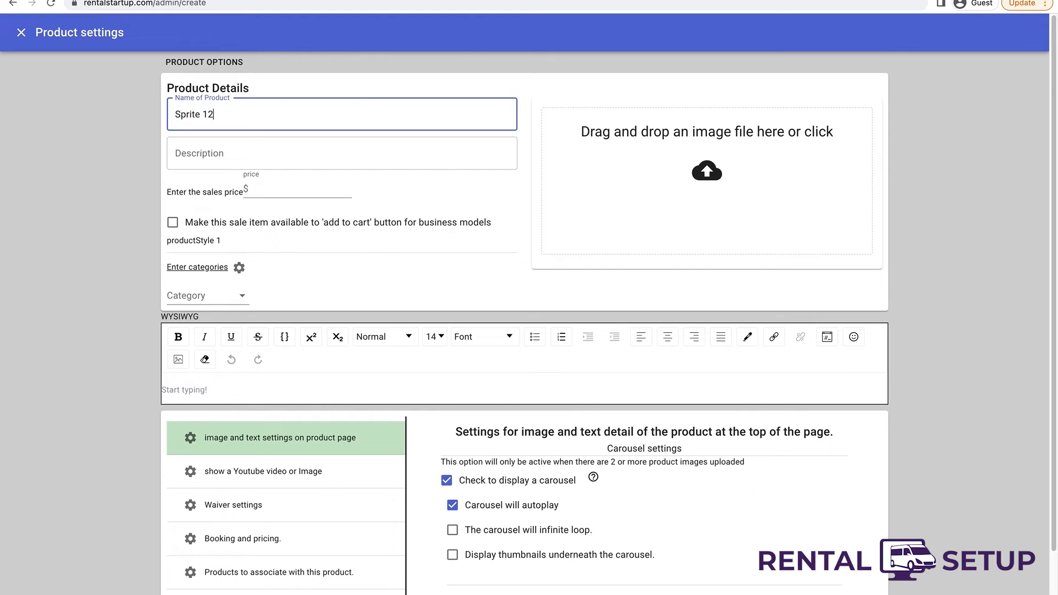
Upload the Sprite 12-pack picture from the computer as the product image.
left_click(645, 156)
left_click(630, 41)
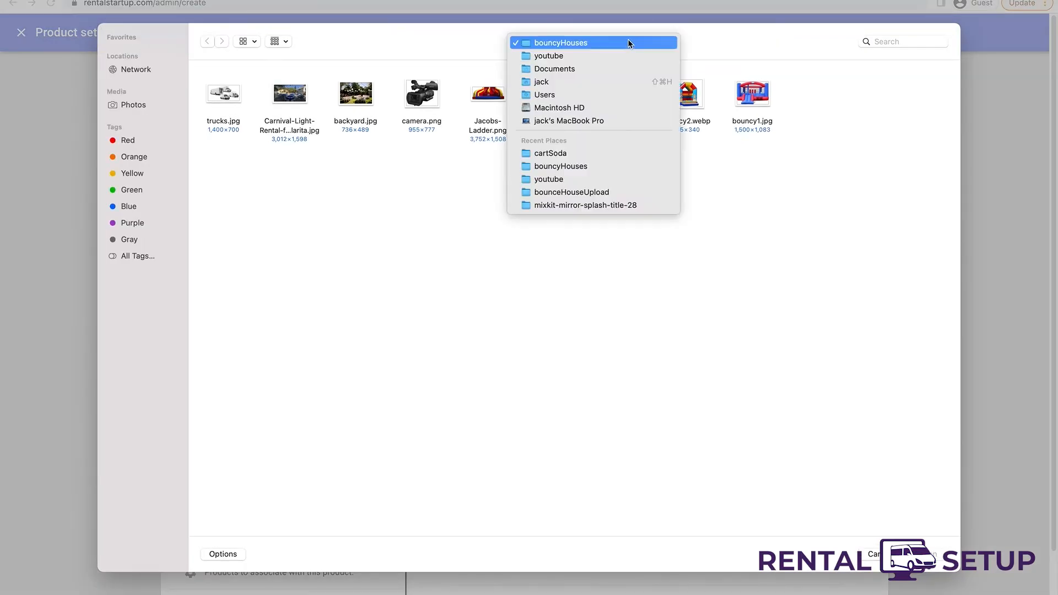
left_click(591, 55)
double_click(224, 93)
Describe the Sprite product as "cans of soda" and set its sales price to $12.
left_click(226, 156)
type("cans of soda")
left_click(277, 192)
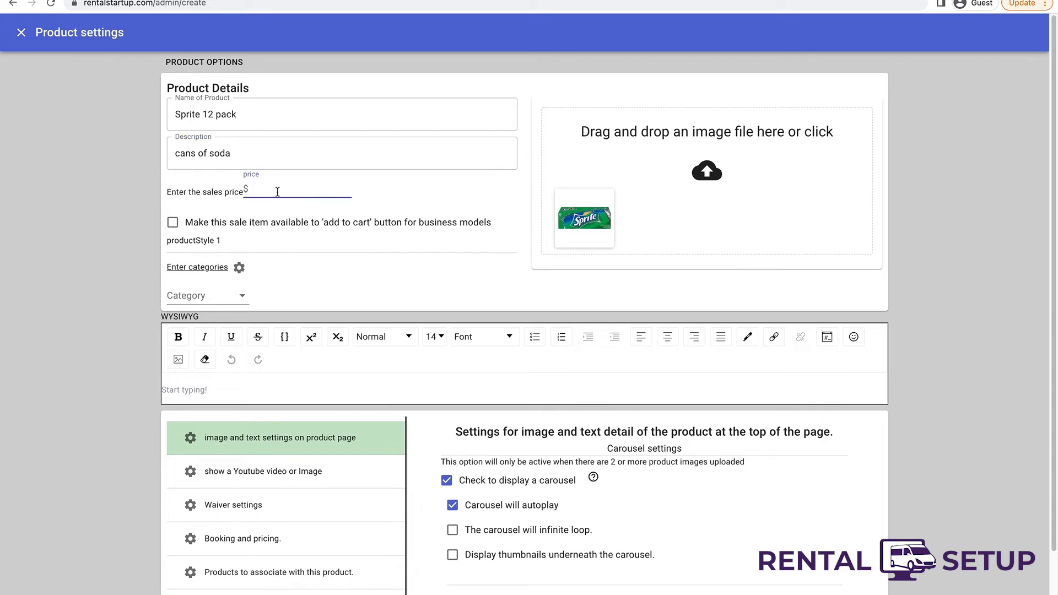
type("12")
Add custom text telling customers to call "to place an order if you don't want to place an order here", with the phone number in bold.
left_click(276, 386)
type("CALL 800 555 3310 to place an order.")
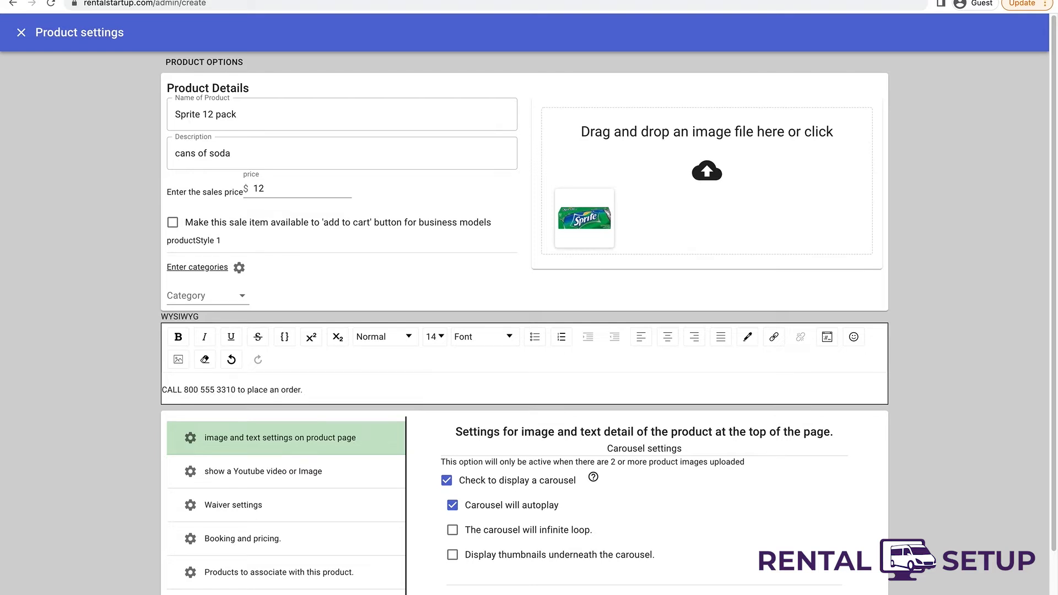
key("BackSpace")
type("if you don't want to place an order here")
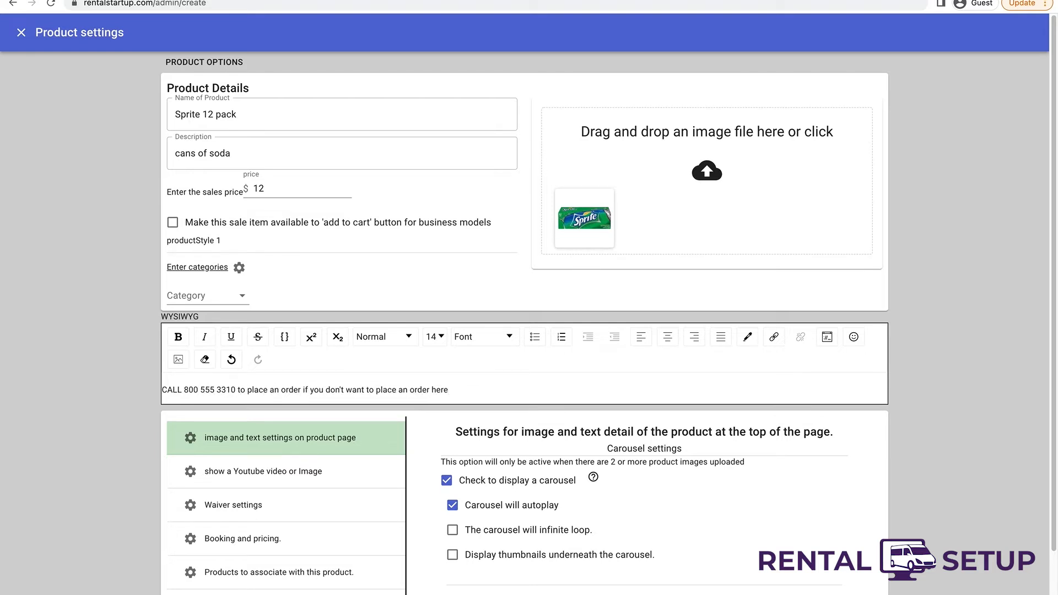
left_click_drag(235, 390, 183, 389)
left_click(178, 337)
Create the Sprite 12 pack product and go to its product page.
scroll(160, 345, "down", 2)
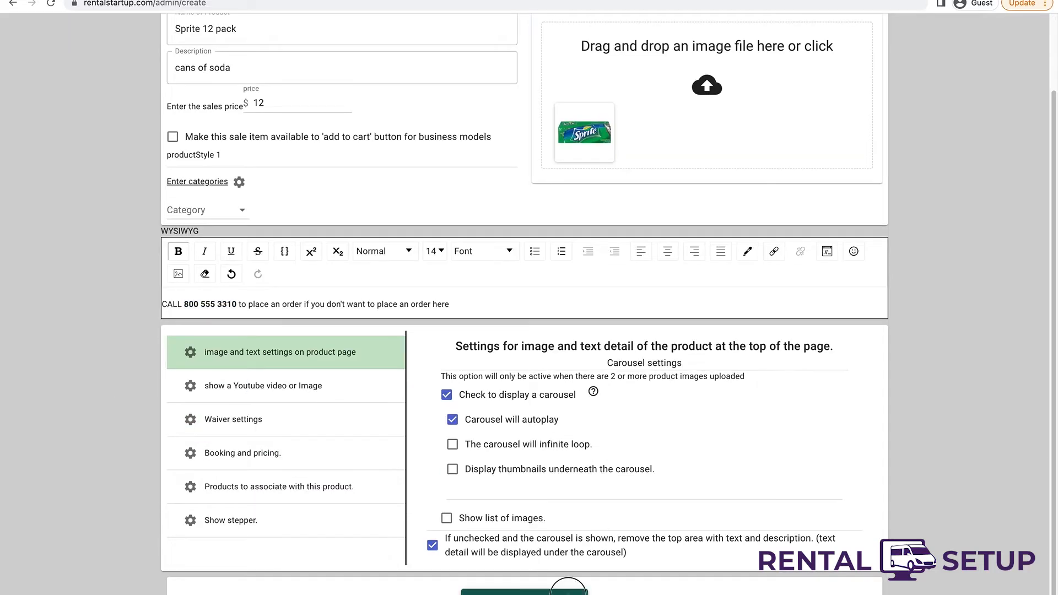
left_click(498, 593)
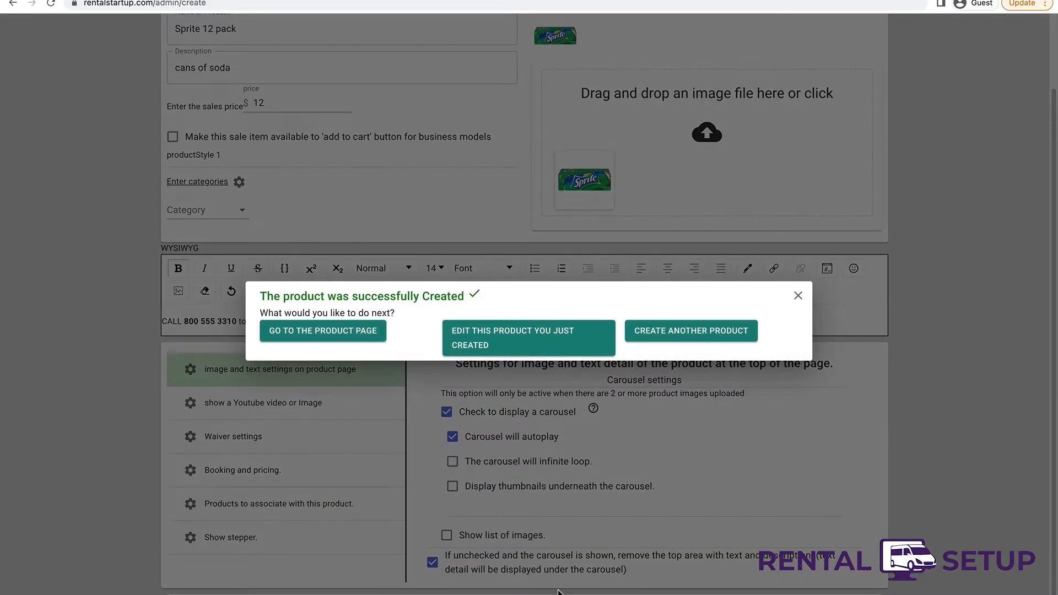
left_click(365, 345)
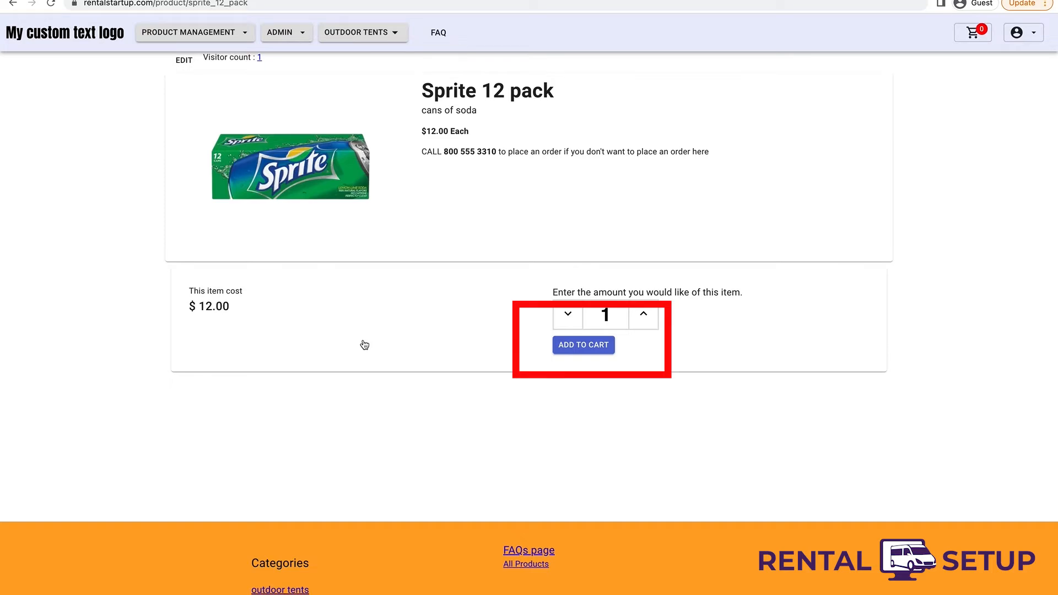
Open the product type selection page and enable placing products in a cart for Time Sensitive Rentals instead of Longer Term Rentals.
left_click(236, 31)
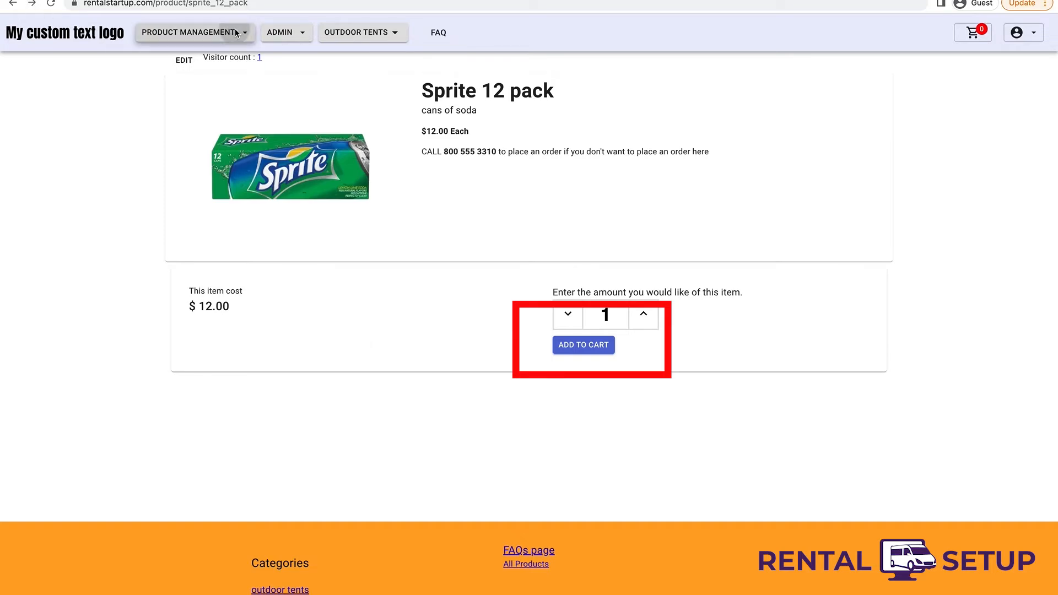
left_click(229, 57)
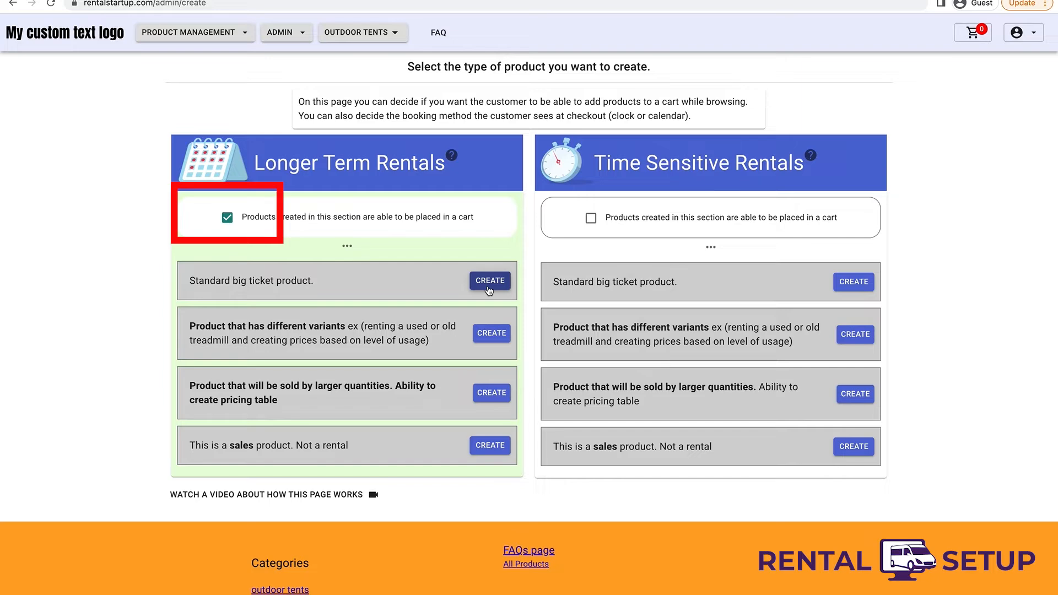
left_click(591, 218)
Examine the booking, contact and credit card sections on the Sprite 12 pack page, and return to the product type selection page.
left_click(11, 4)
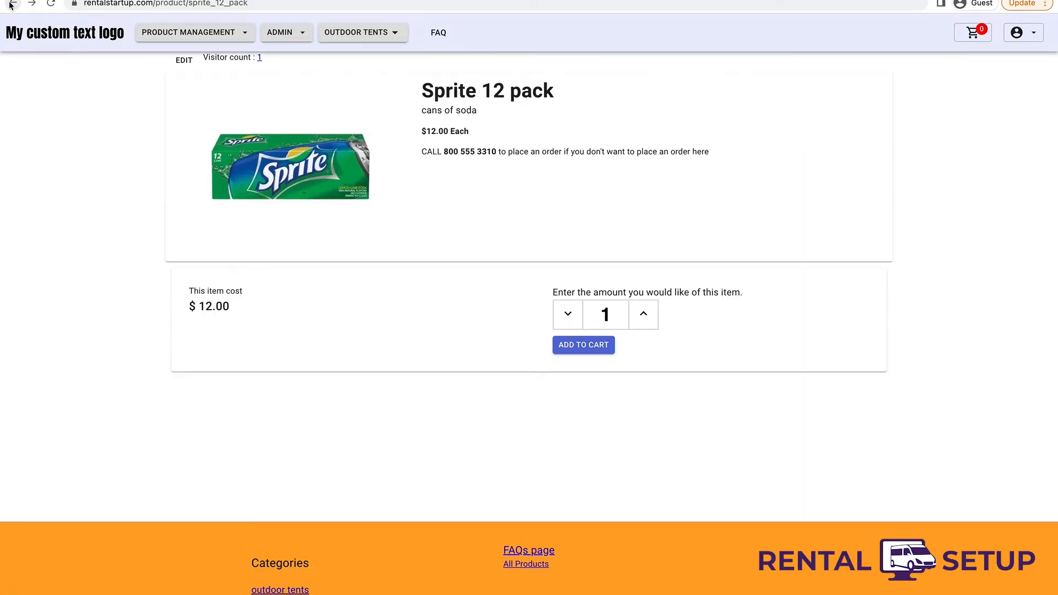
scroll(72, 95, "down", 10)
left_click(428, 381)
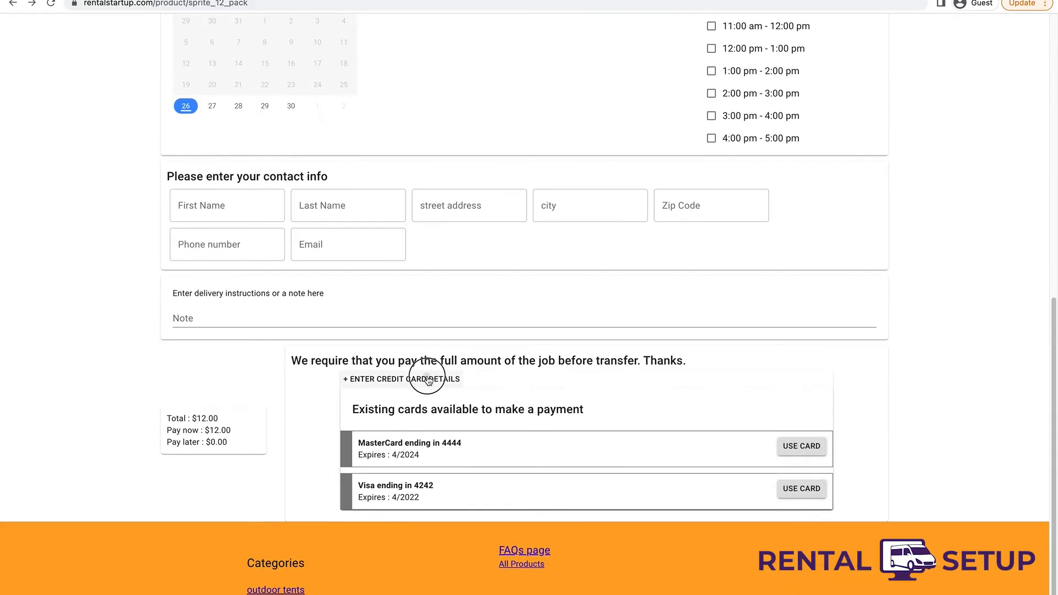
scroll(424, 272, "up", 10)
left_click(32, 4)
left_click(55, 4)
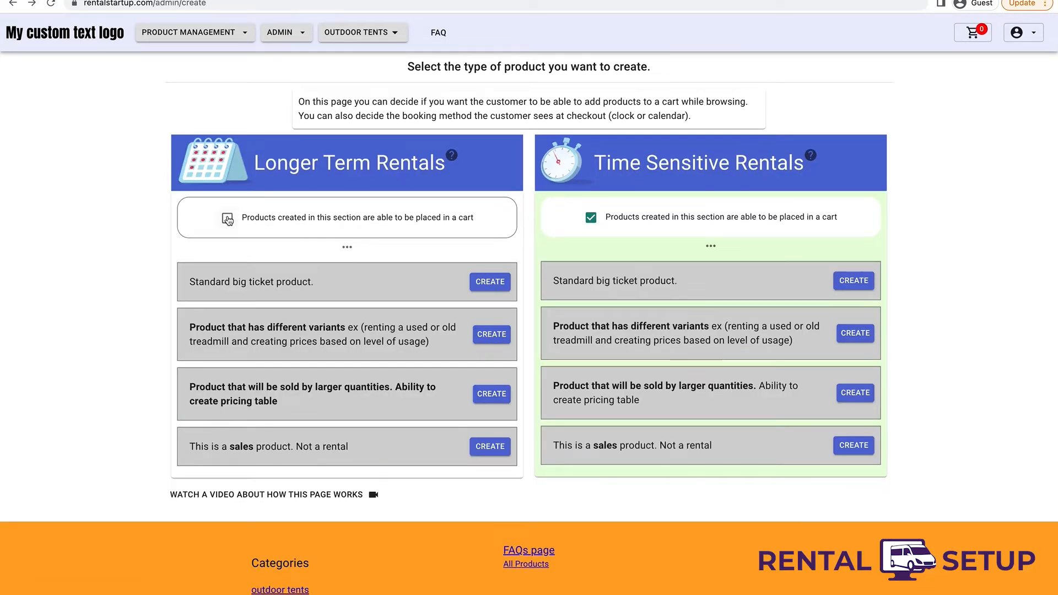
Enable placing products in a cart for Longer Term Rentals, and look through the uploads on the RentalSetup YouTube channel.
left_click(228, 218)
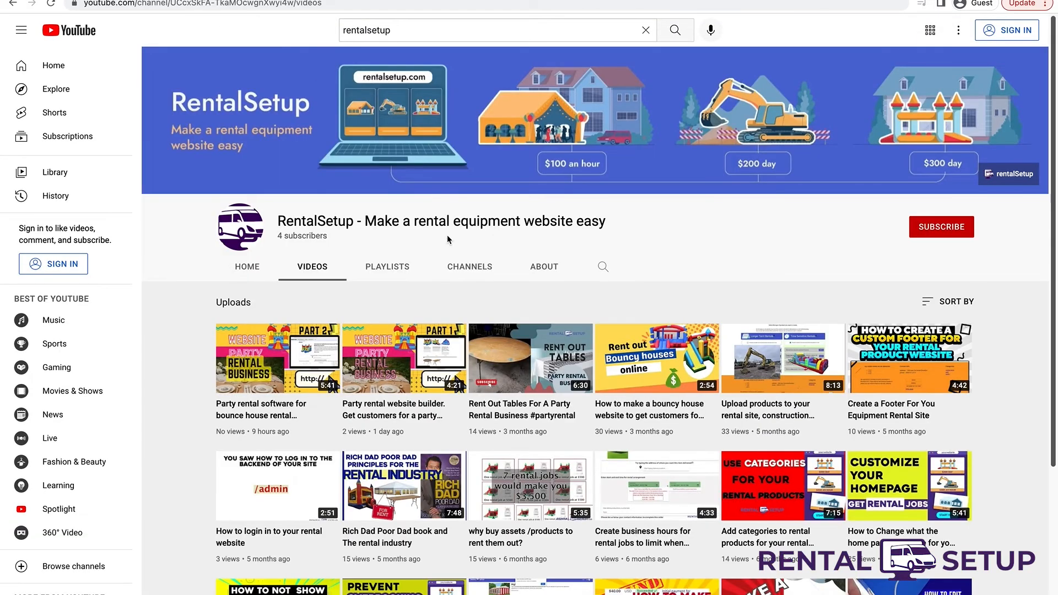
scroll(441, 226, "down", 4)
scroll(442, 226, "up", 1)
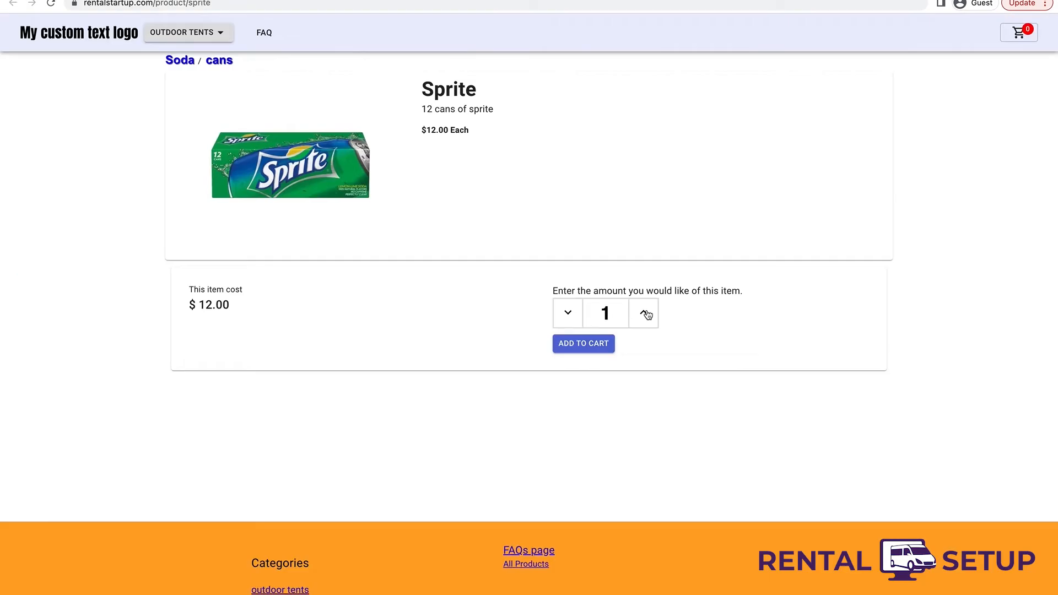
Set the amount of the Sprite product to 3 and add it to the cart.
left_click(648, 315)
left_click(648, 315)
left_click(598, 343)
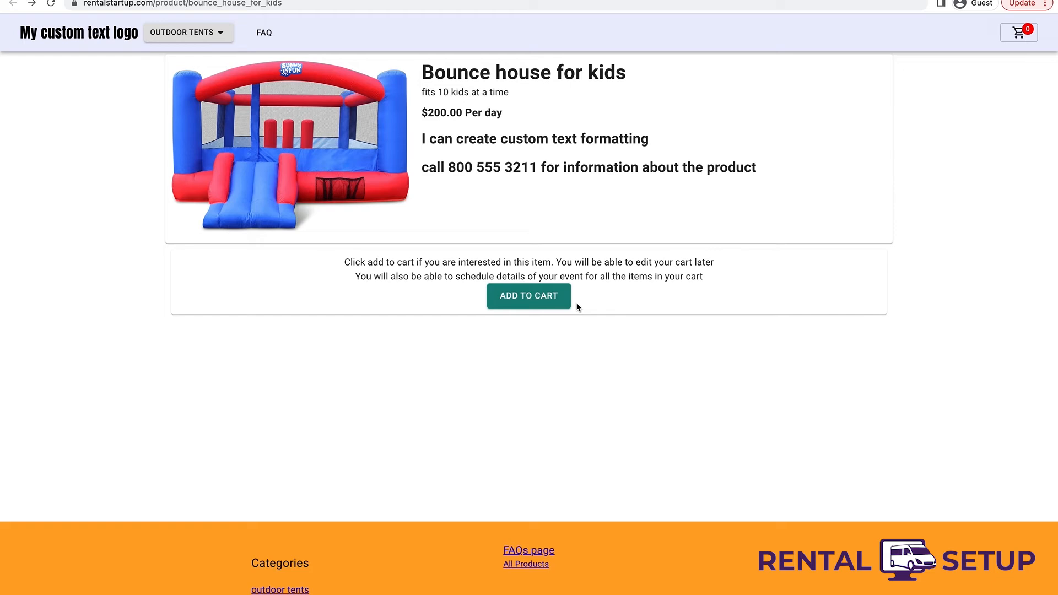
Add the Bounce house for kids to the cart and go to checkout, reviewing the page through to the payment section.
left_click(556, 300)
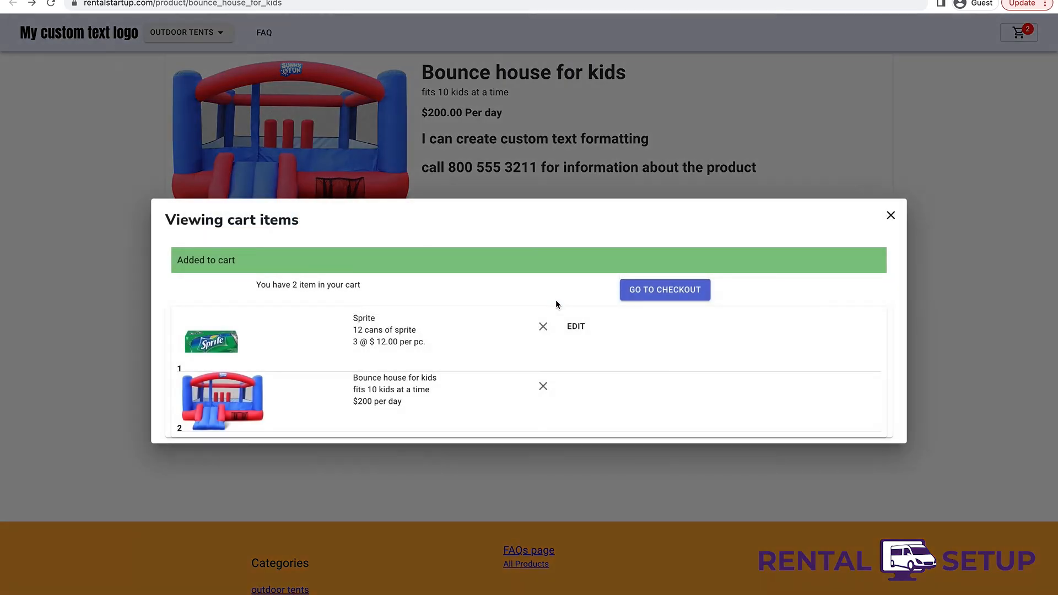
left_click(644, 293)
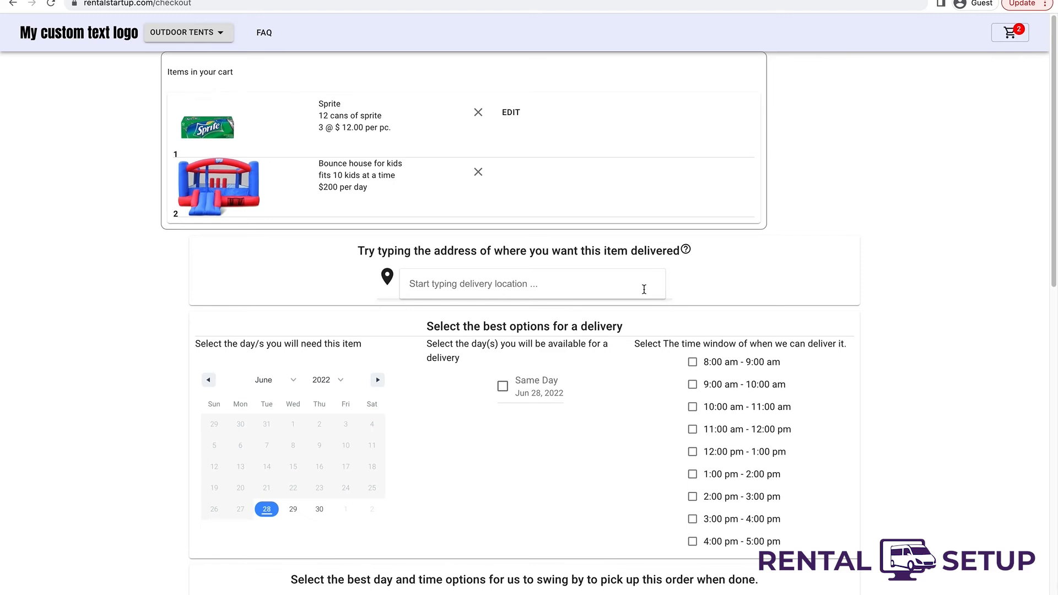
scroll(585, 291, "down", 15)
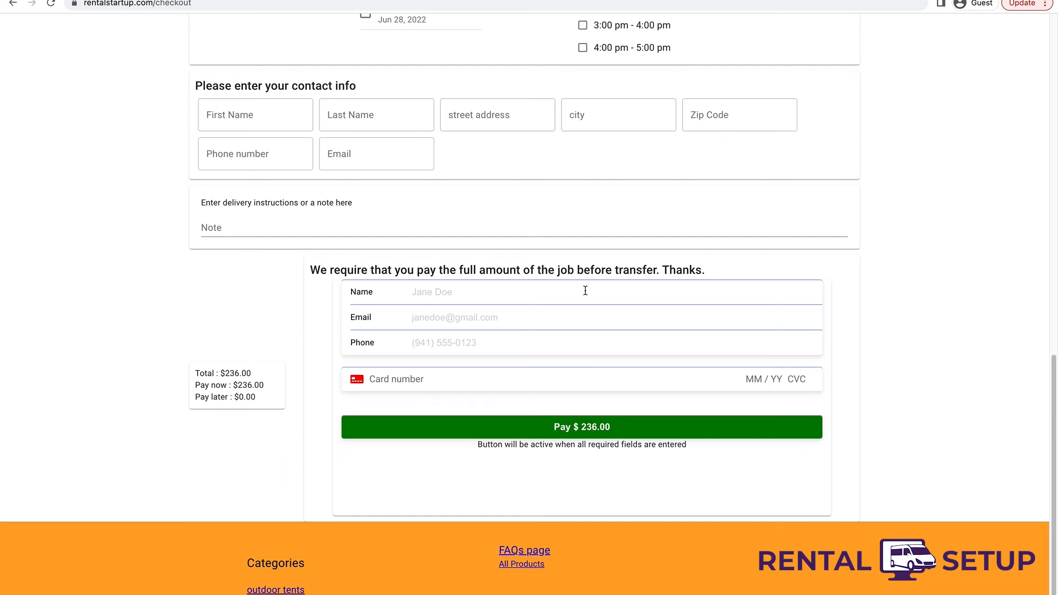
Change the Sprite quantity to 4 in the checkout's cart items and check the order total in the payment section.
scroll(585, 291, "up", 15)
left_click(511, 112)
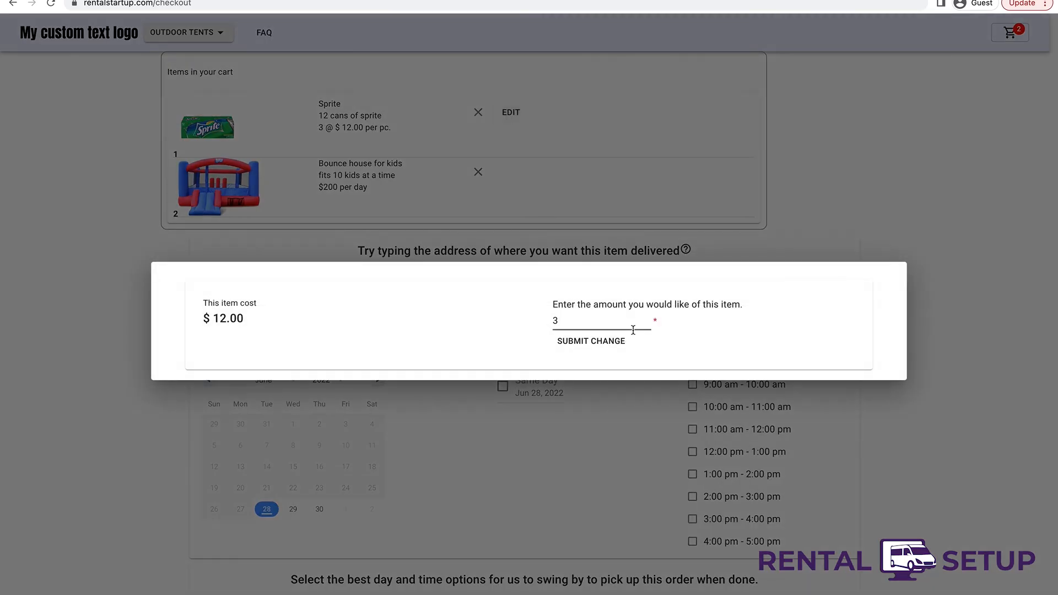
left_click(647, 322)
key("BackSpace")
type("4")
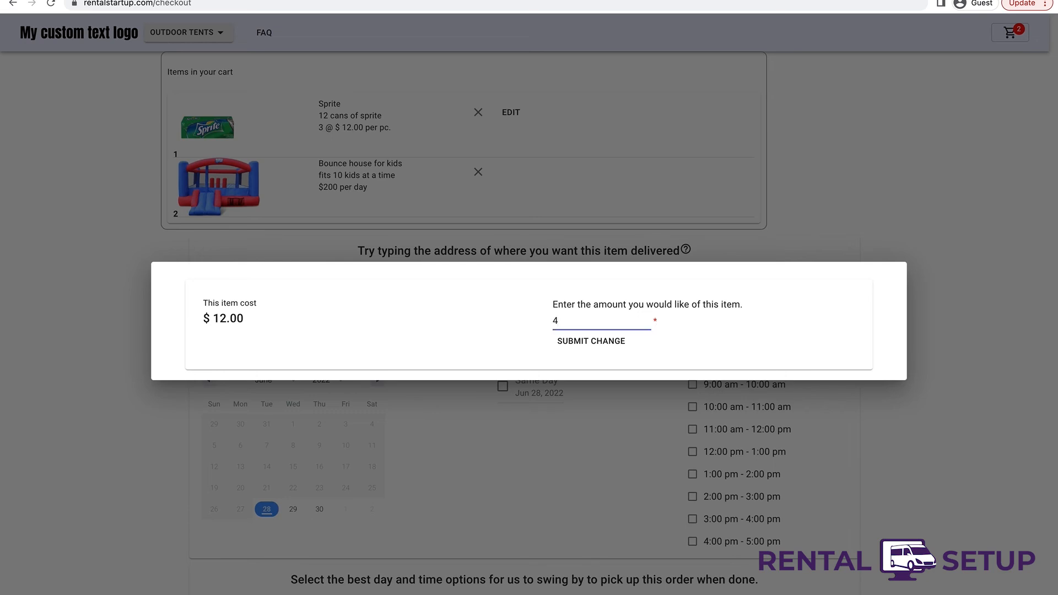
left_click(618, 344)
scroll(613, 347, "down", 6)
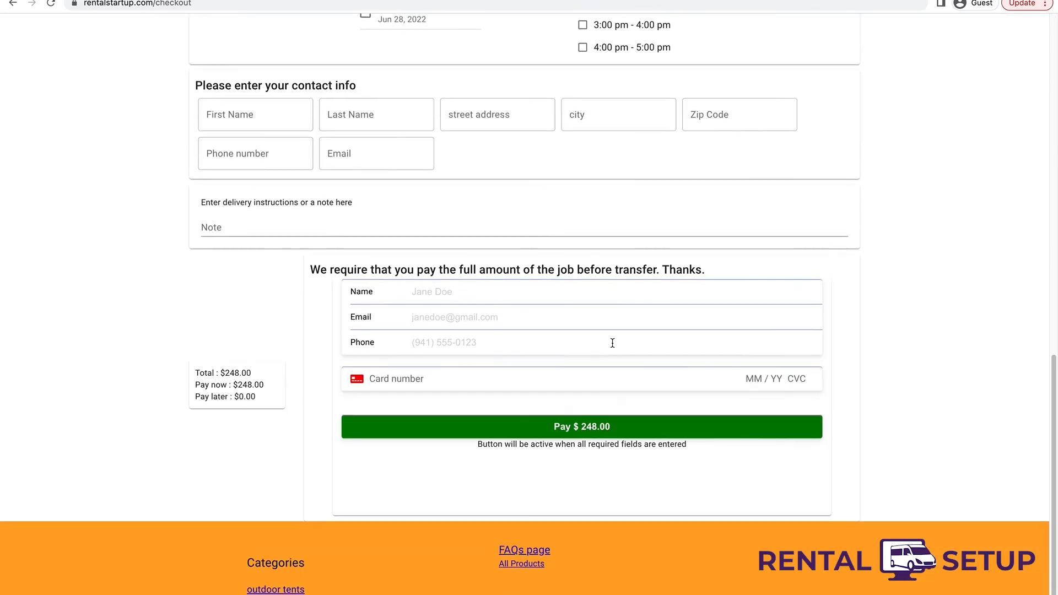
Choose same-day delivery between 9:00 am and 10:00 am, and pickup 1 day after between 9:00 am and 10:00 am.
scroll(613, 347, "up", 12)
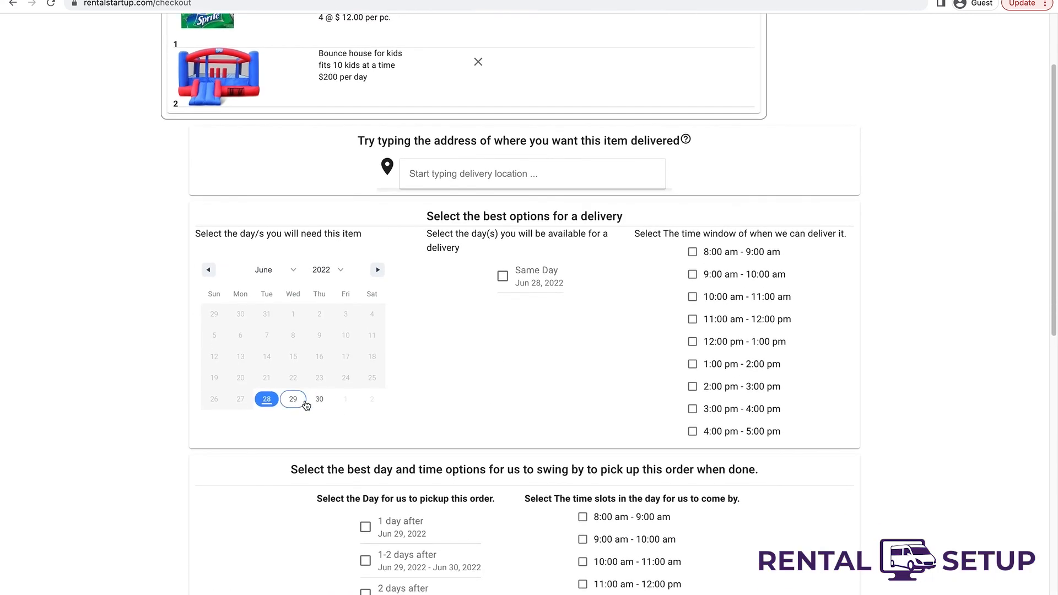
left_click(504, 276)
left_click(693, 274)
scroll(693, 274, "down", 3)
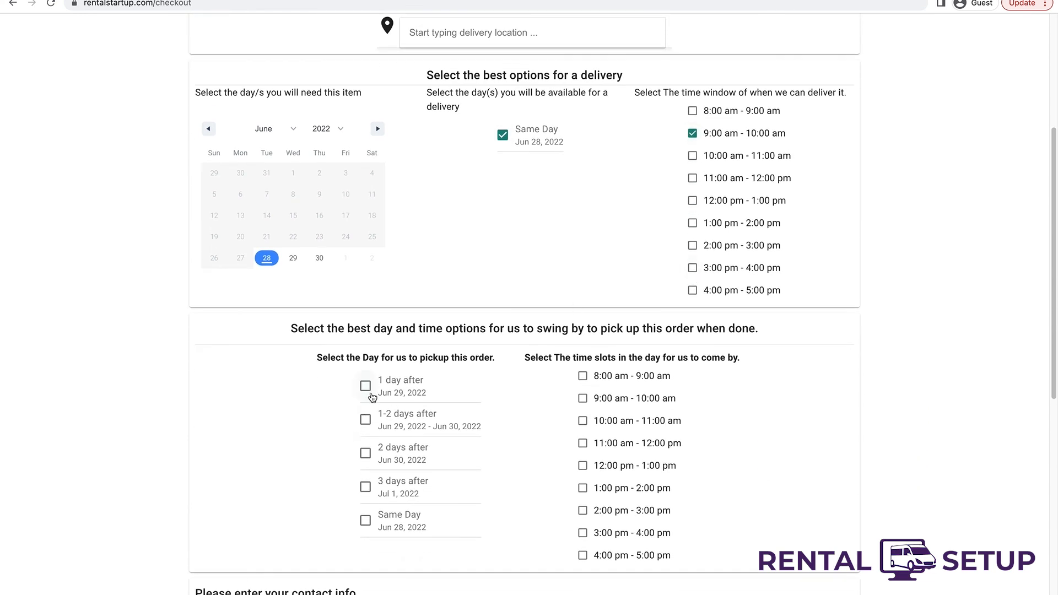
left_click(368, 391)
left_click(589, 405)
scroll(589, 405, "down", 8)
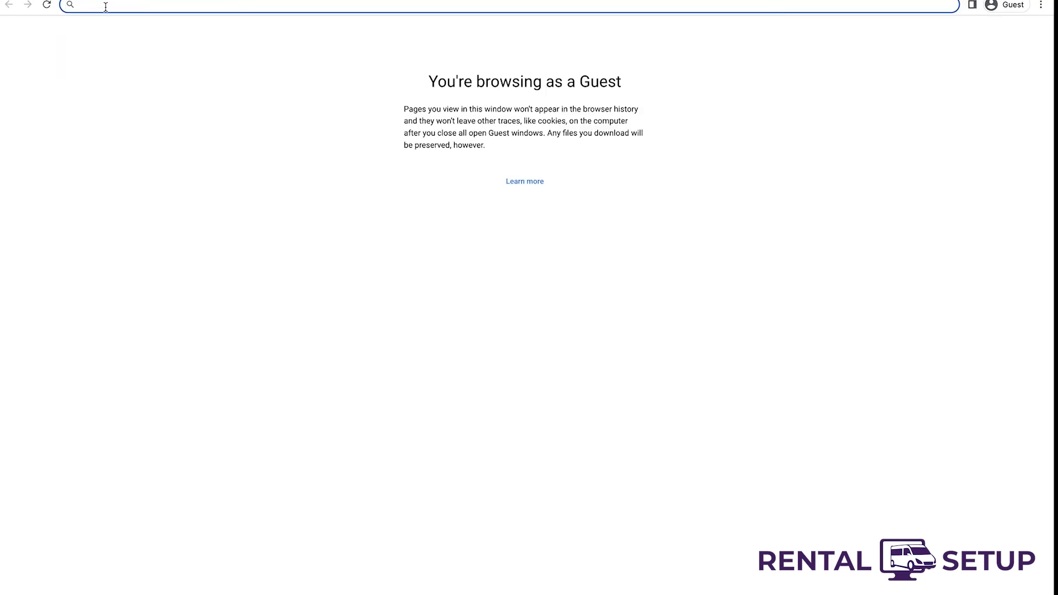
Enter the rentalsetup web address in a blank guest browser page.
type("rentalsetup.")
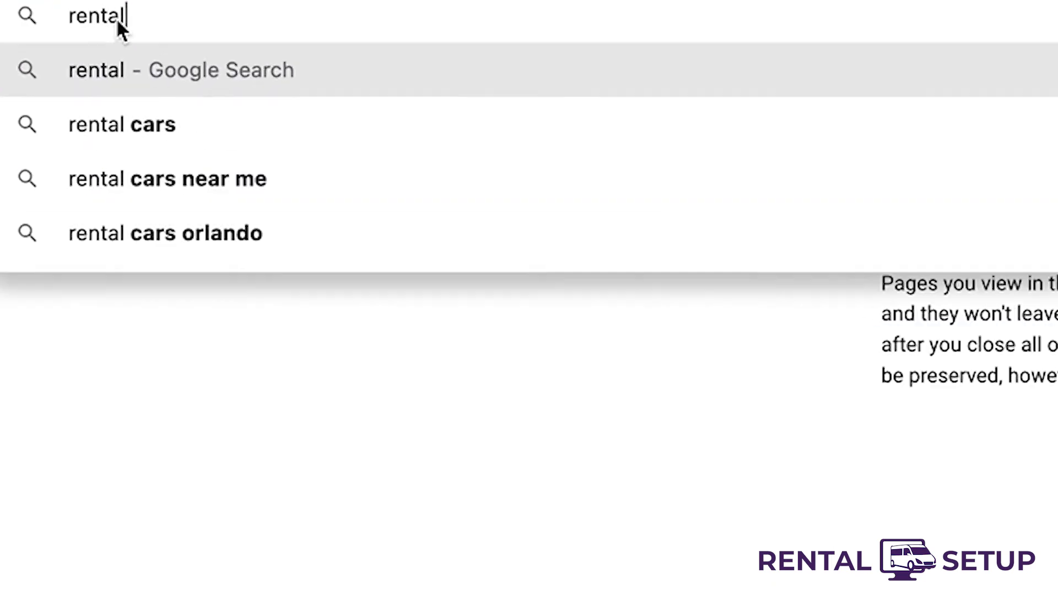